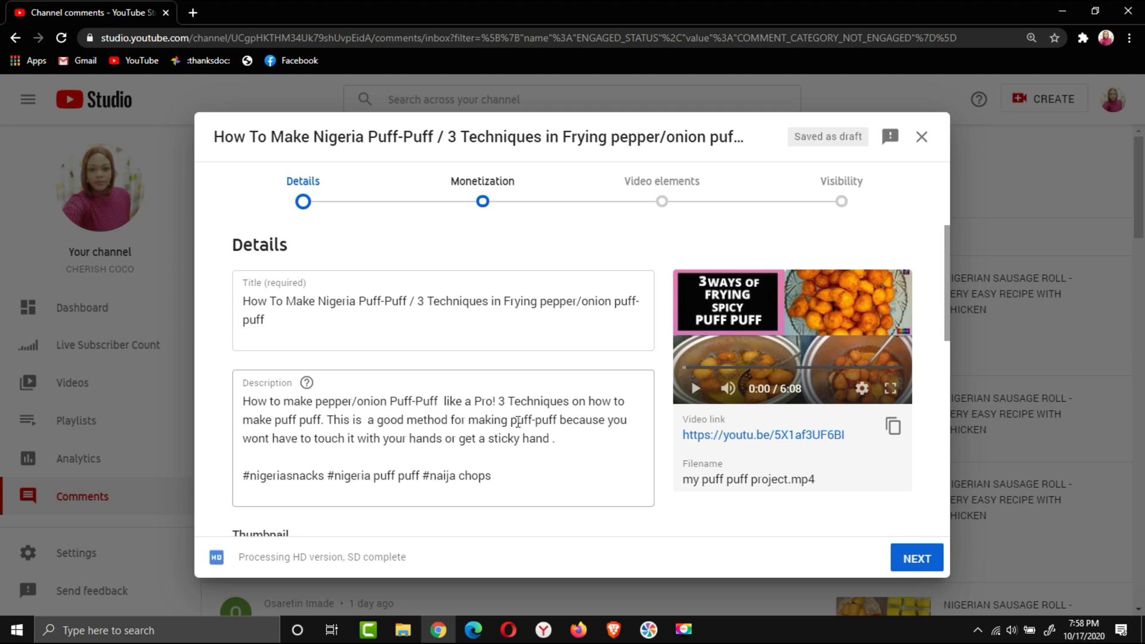
Review the puff-puff upload details and continue to the Monetization step.
scroll(531, 362, "down", 3)
scroll(531, 363, "down", 1)
scroll(530, 363, "up", 1)
scroll(531, 362, "up", 1)
scroll(530, 364, "down", 3)
scroll(531, 364, "down", 2)
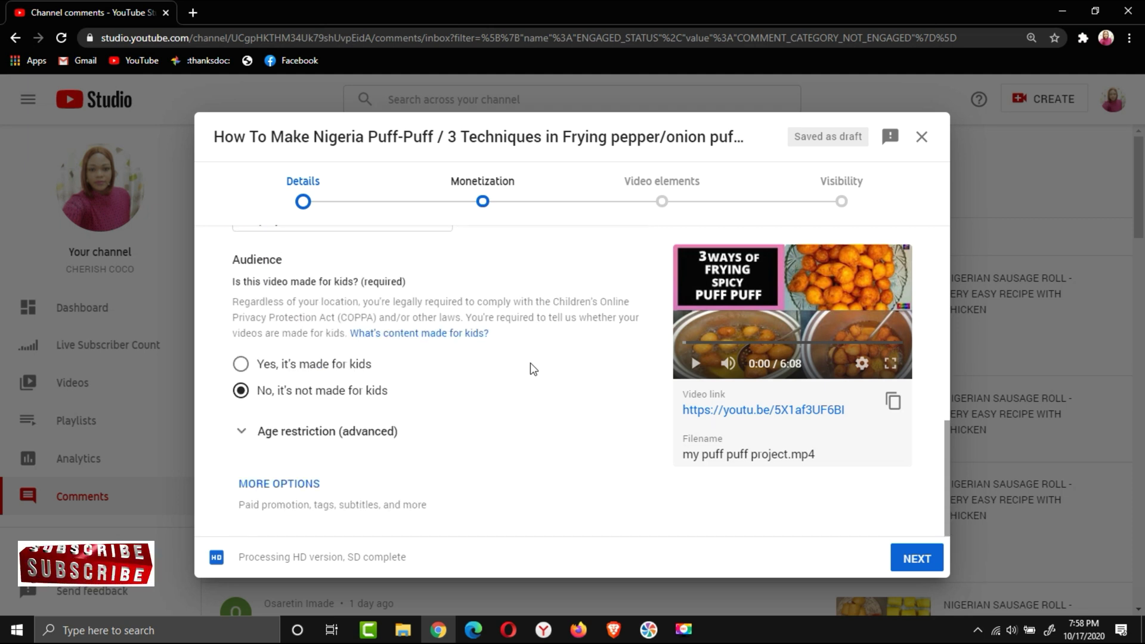
scroll(531, 364, "up", 7)
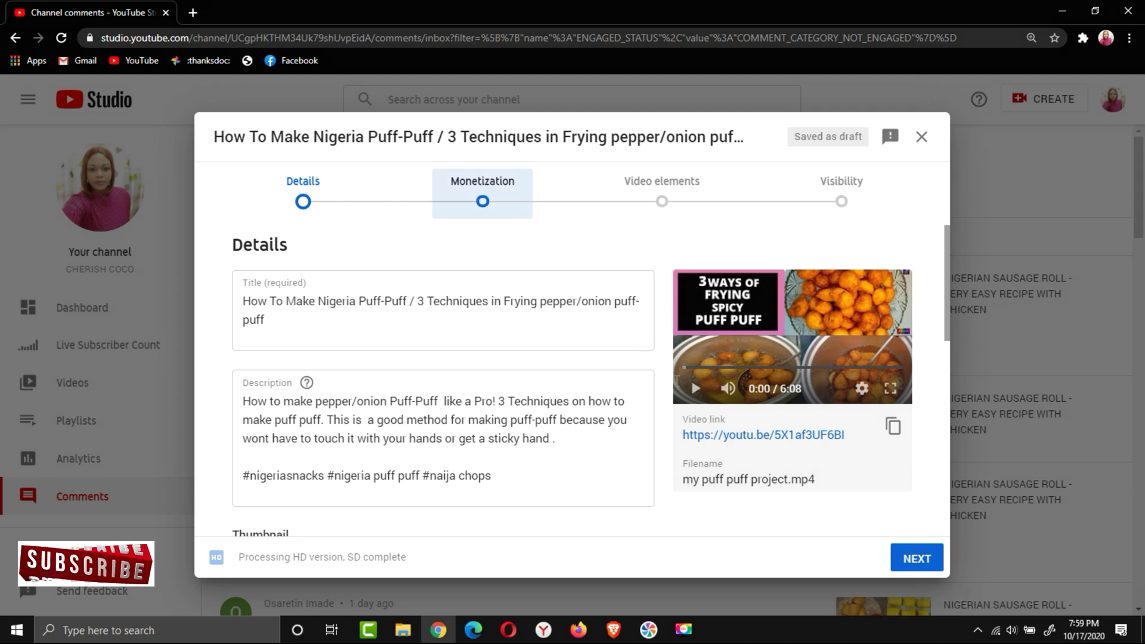
left_click(932, 567)
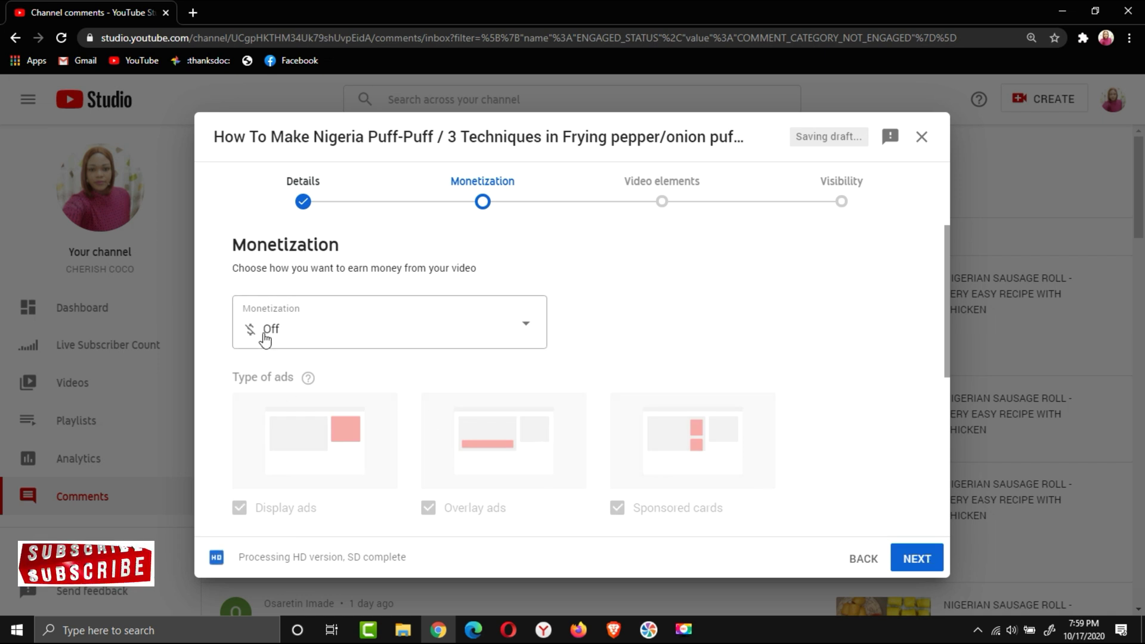
Set monetization to On, confirm it, review the checked ad options and continue.
left_click(527, 327)
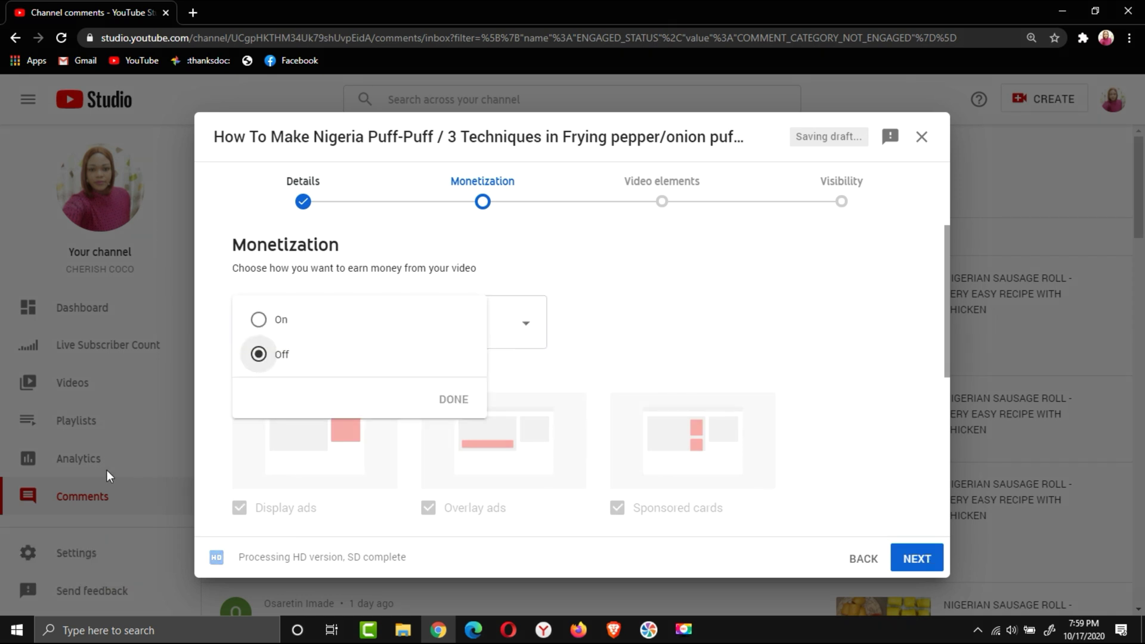
left_click(258, 325)
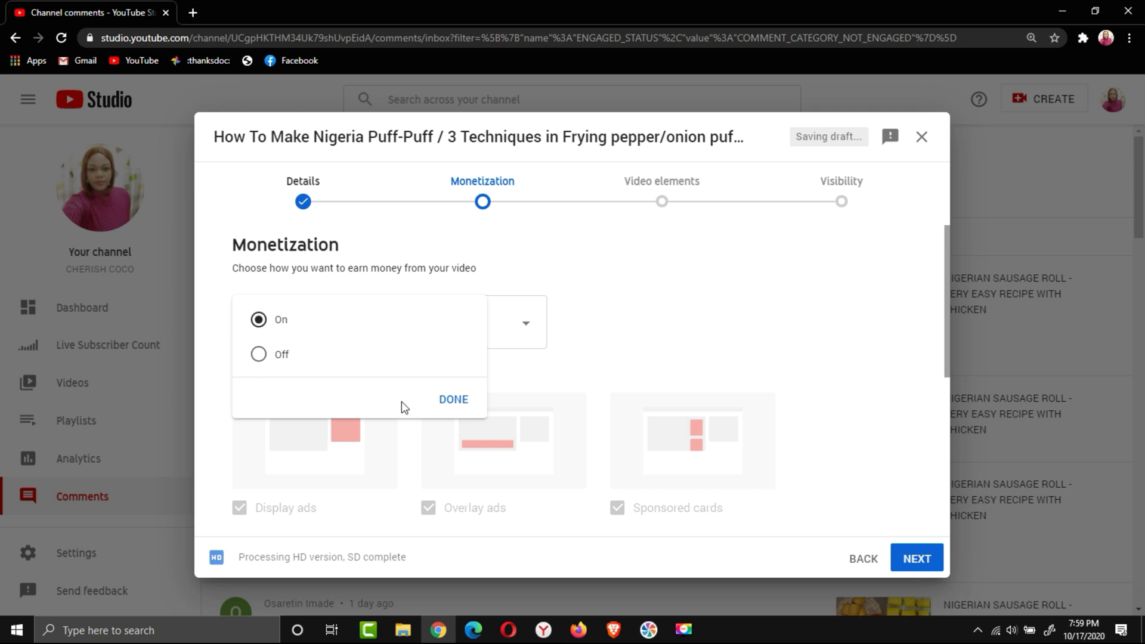
left_click(455, 398)
scroll(390, 488, "down", 5)
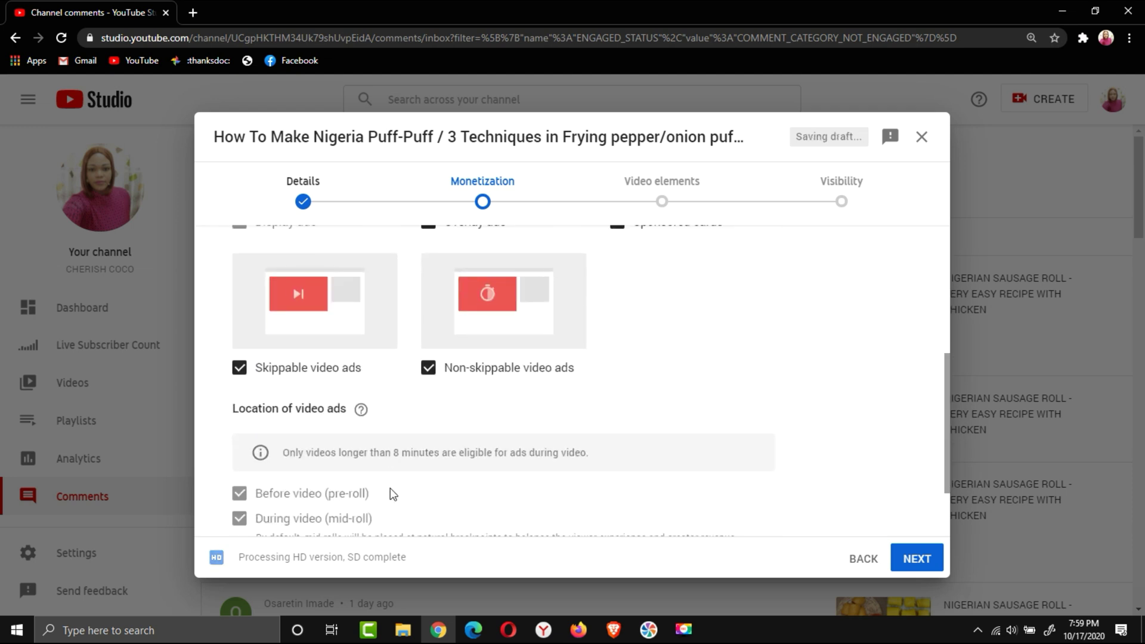
scroll(405, 473, "down", 2)
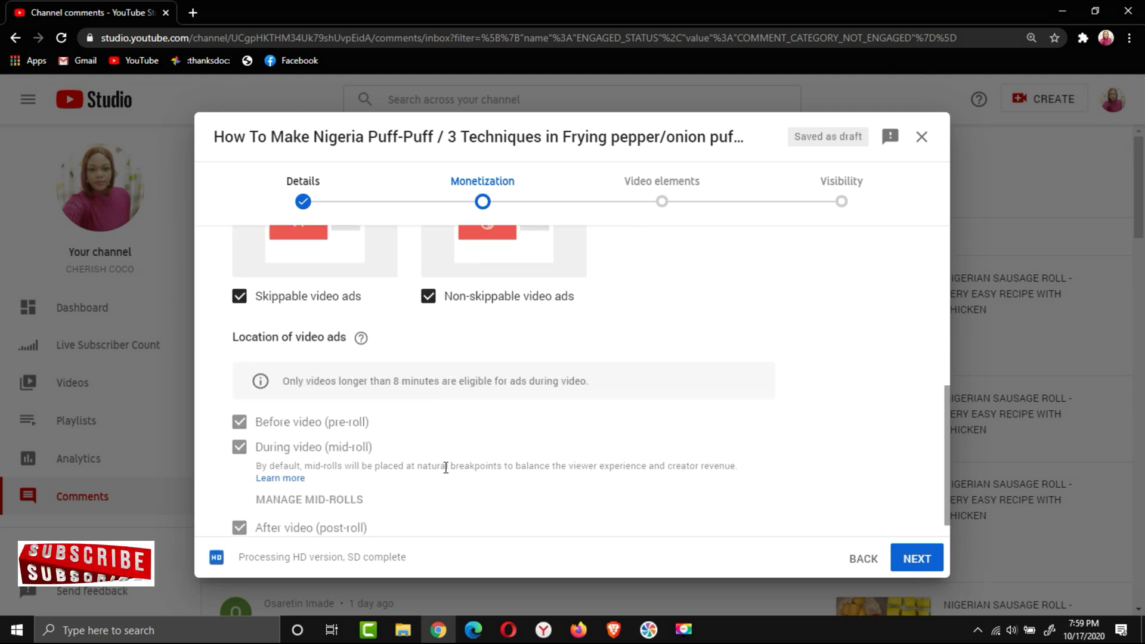
scroll(442, 471, "down", 1)
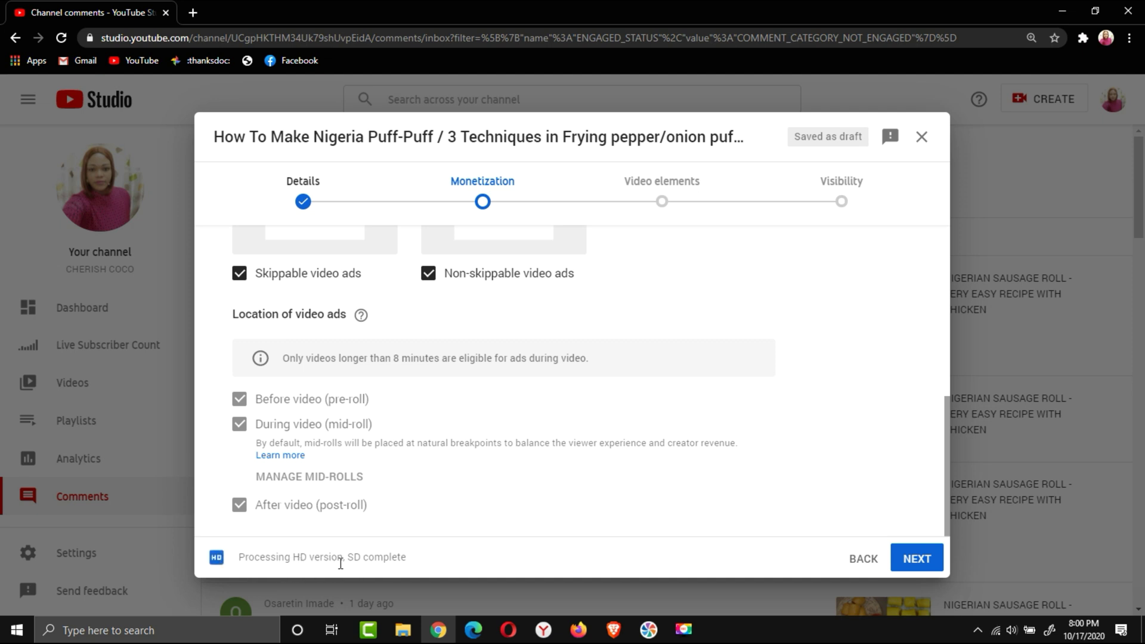
left_click(914, 564)
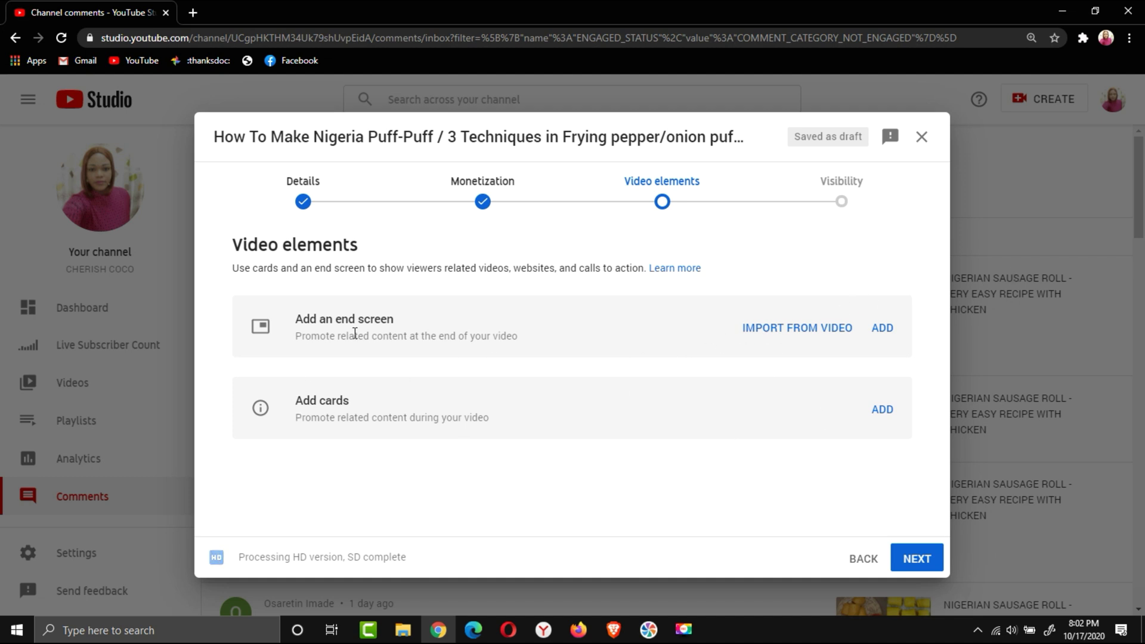
Open the End Screens editor from 'Add an end screen'.
left_click(882, 328)
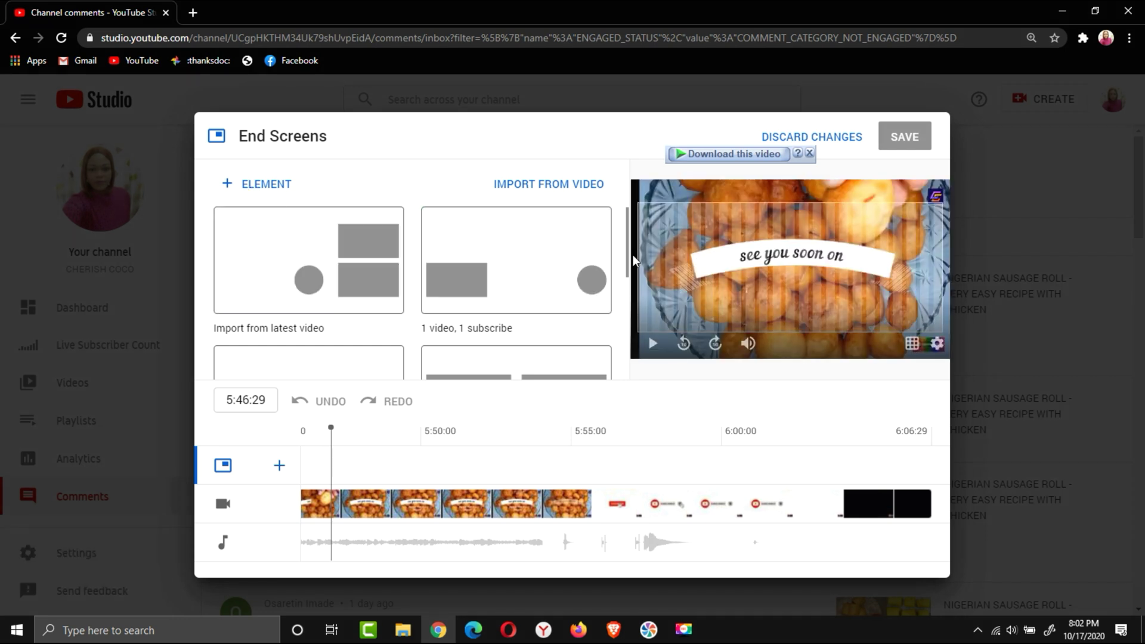
mouse_move(309, 260)
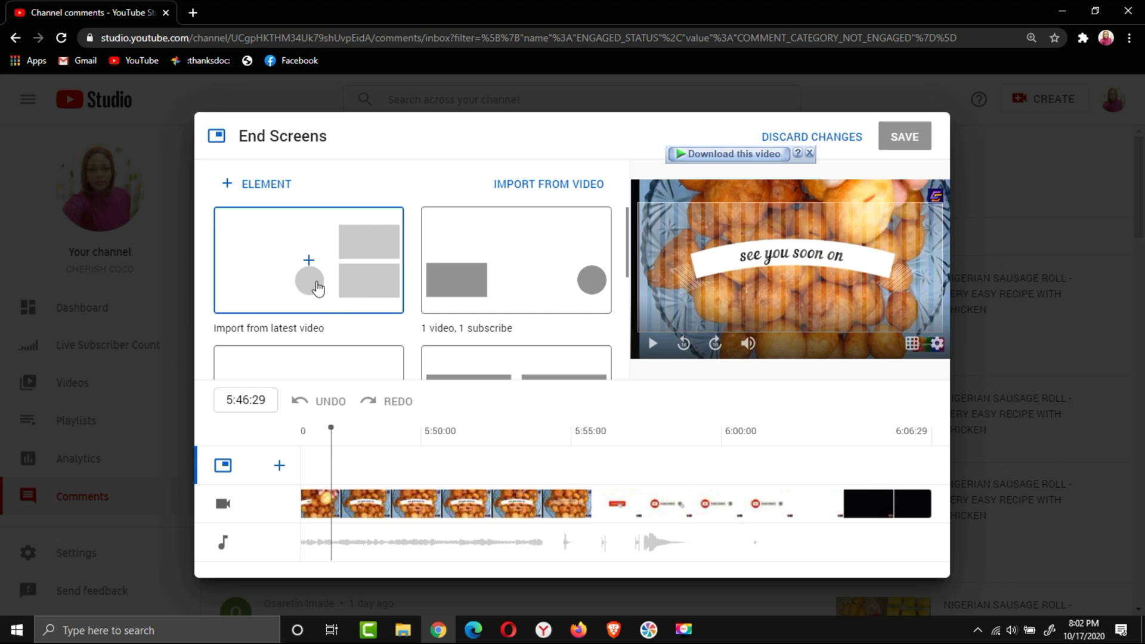
Import the latest video's end screen elements and add another Video element.
left_click(308, 264)
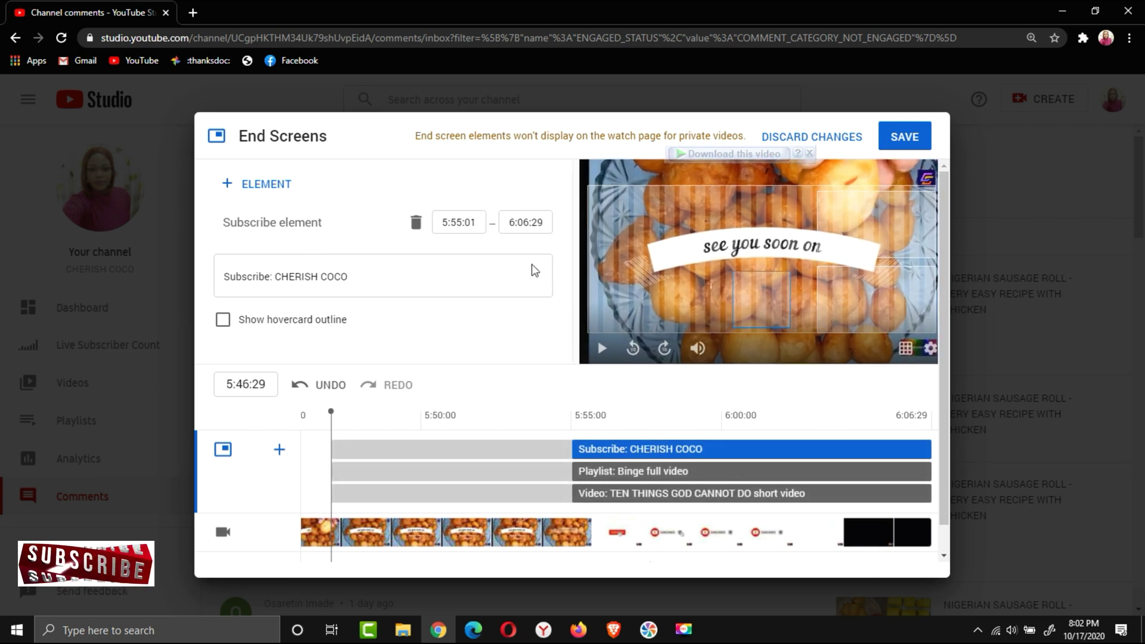
left_click(230, 189)
left_click(262, 185)
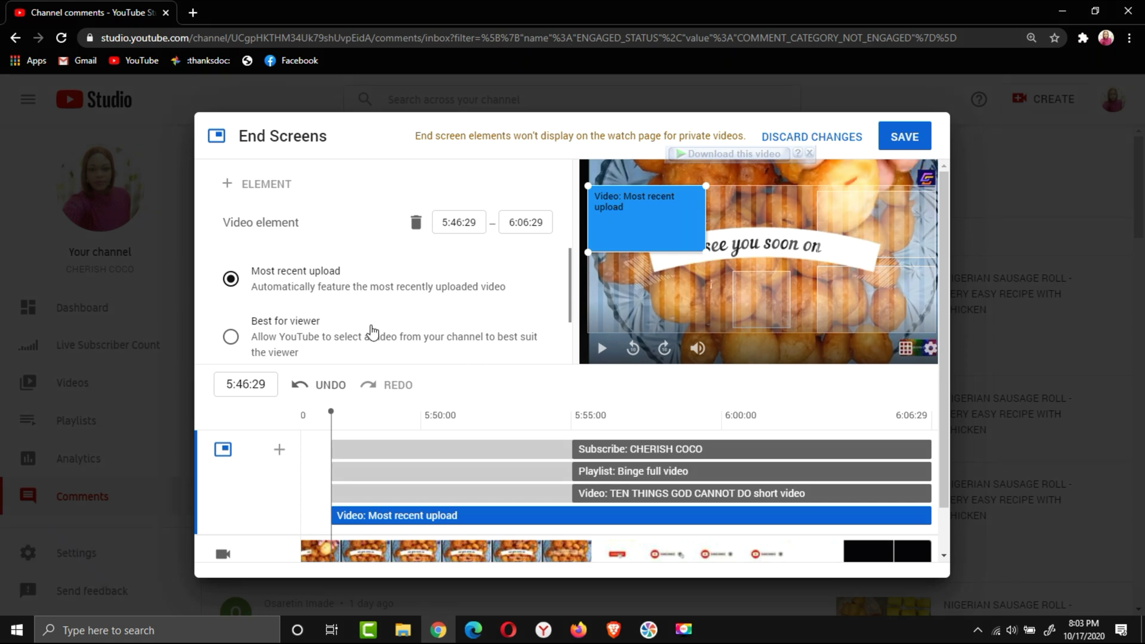
Set the new video element to feature a specific video, bringing up the uploads picker.
scroll(394, 314, "down", 1)
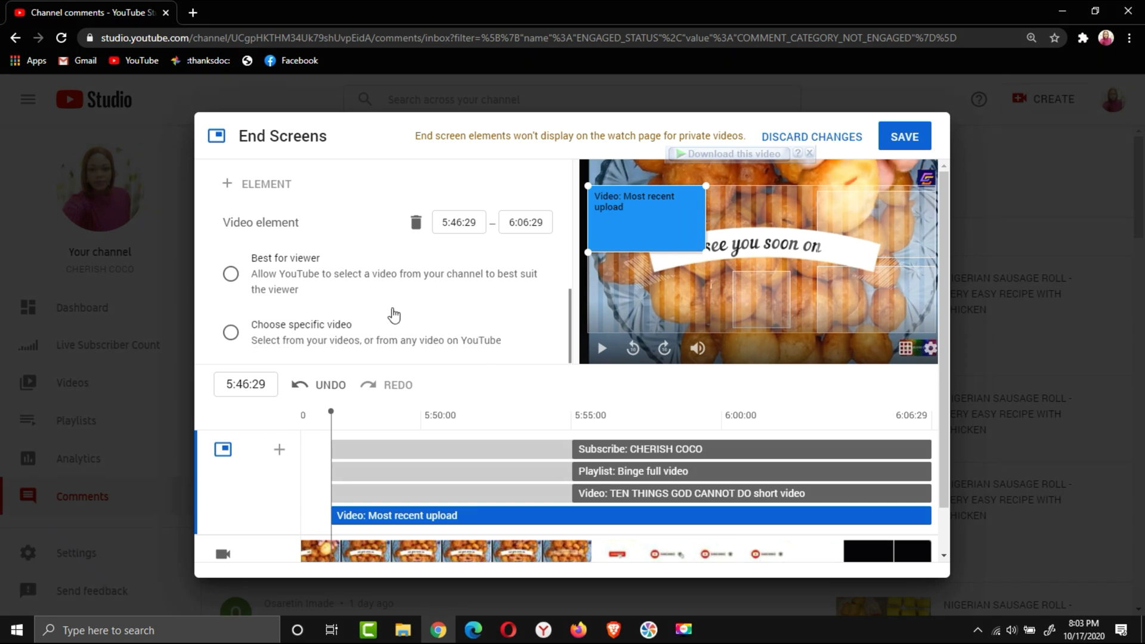
scroll(393, 314, "up", 1)
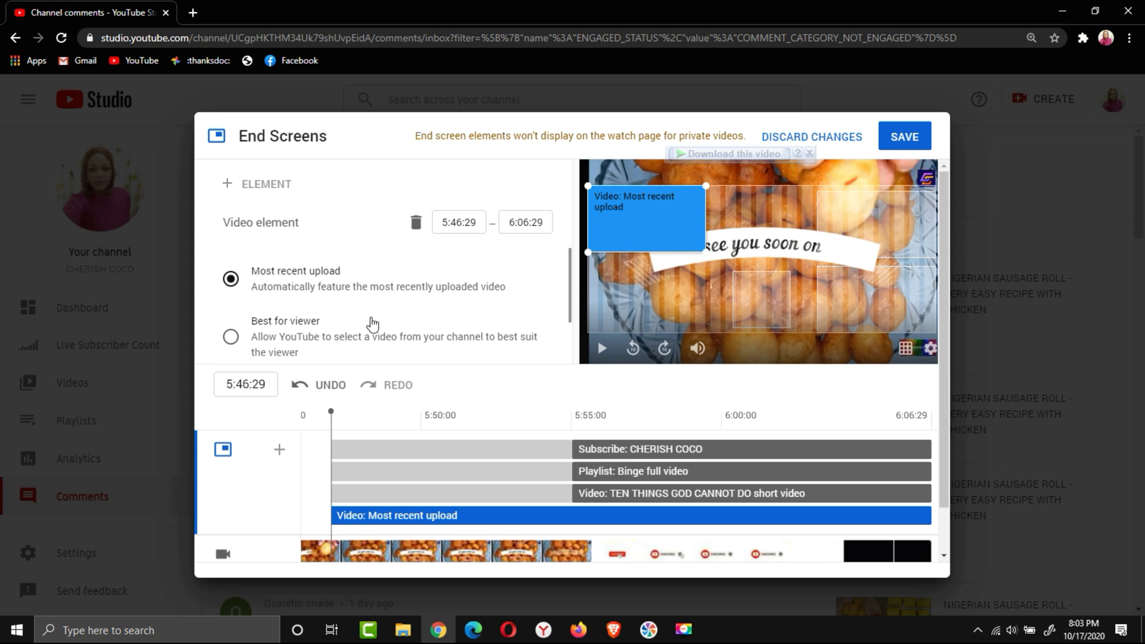
scroll(236, 333, "down", 2)
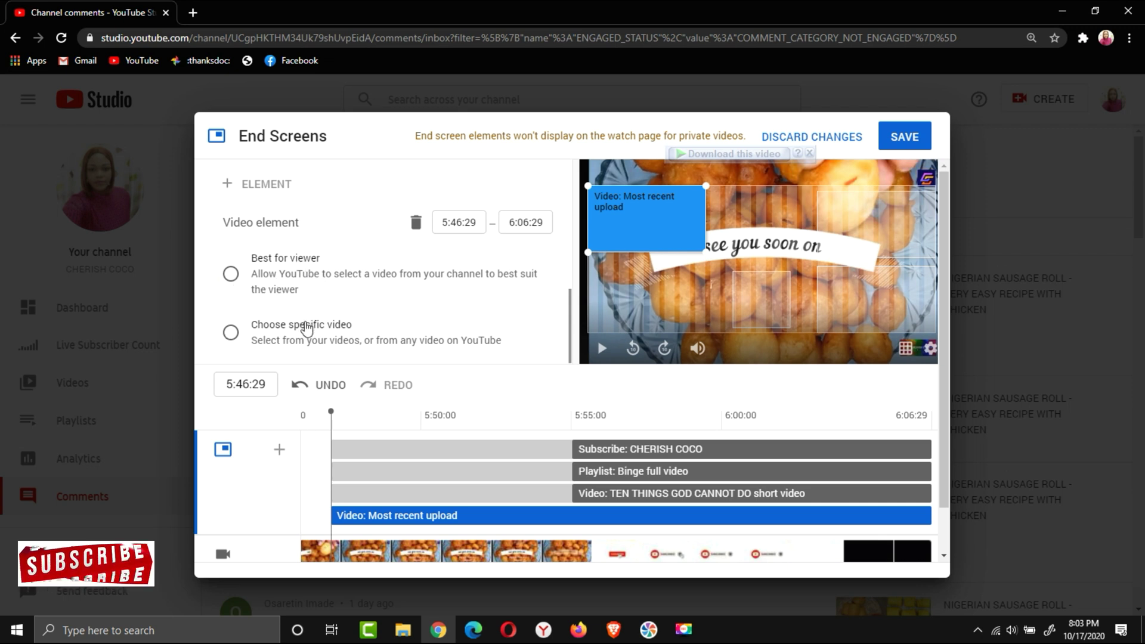
scroll(305, 328, "down", 1)
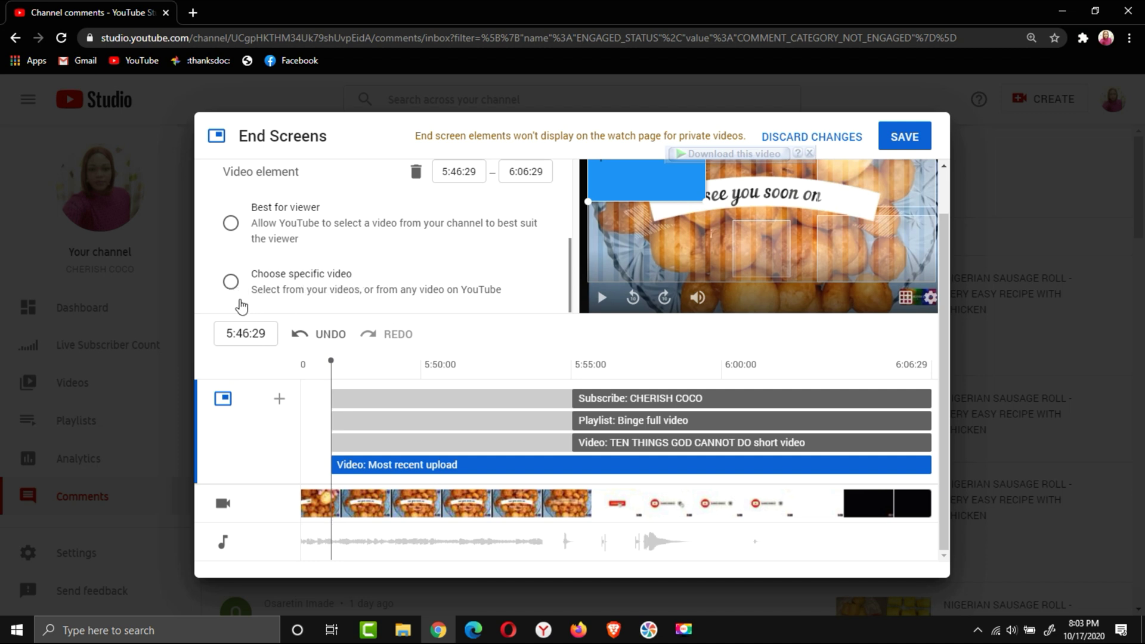
left_click(237, 293)
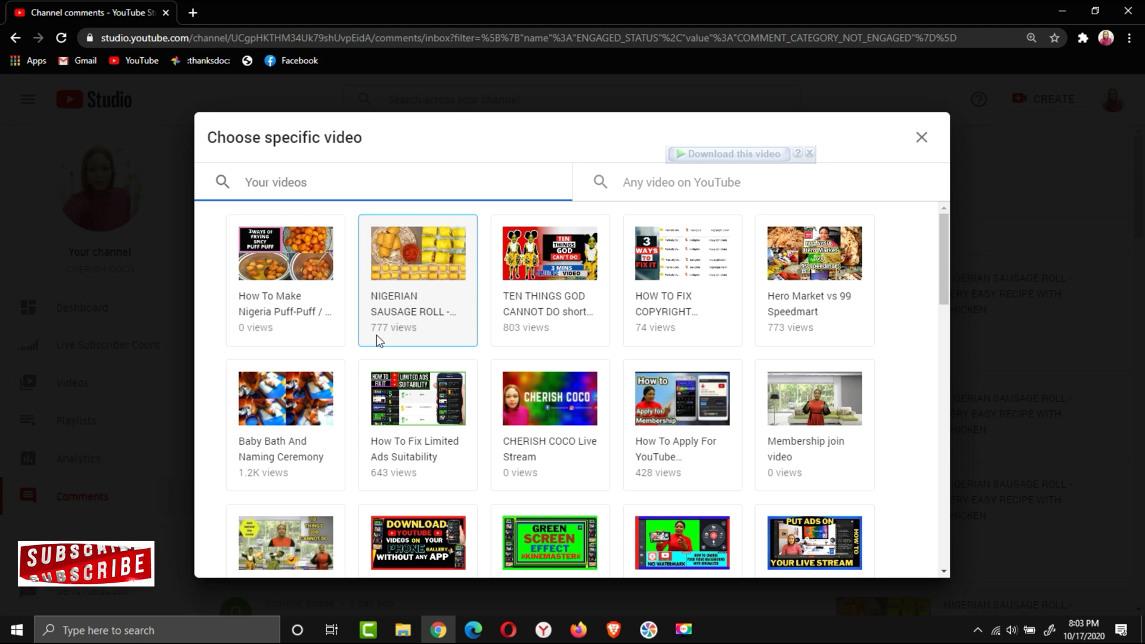
Change a video element to feature HOW TO MAKE NIGERIAN CHINCHIN.
key("Escape")
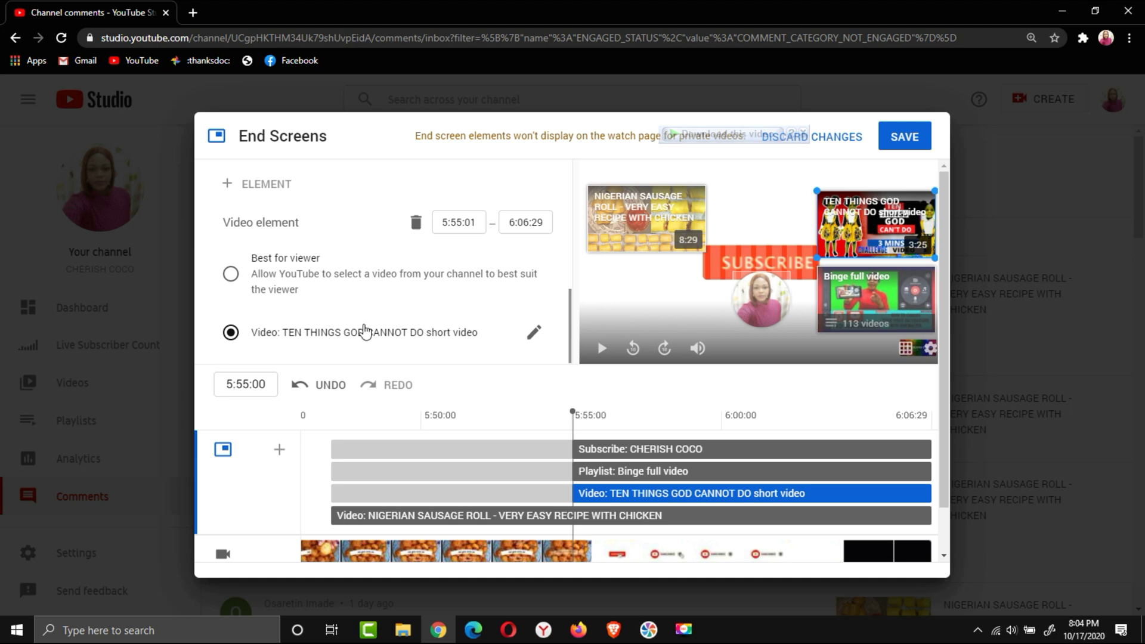
left_click(365, 331)
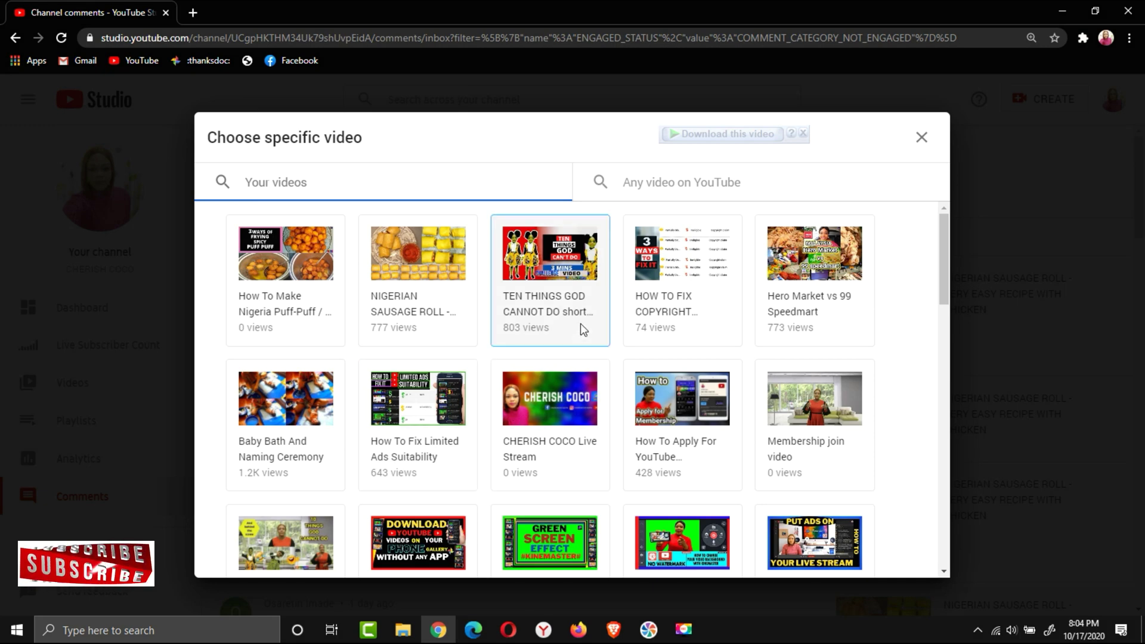
scroll(581, 323, "down", 4)
scroll(580, 323, "down", 2)
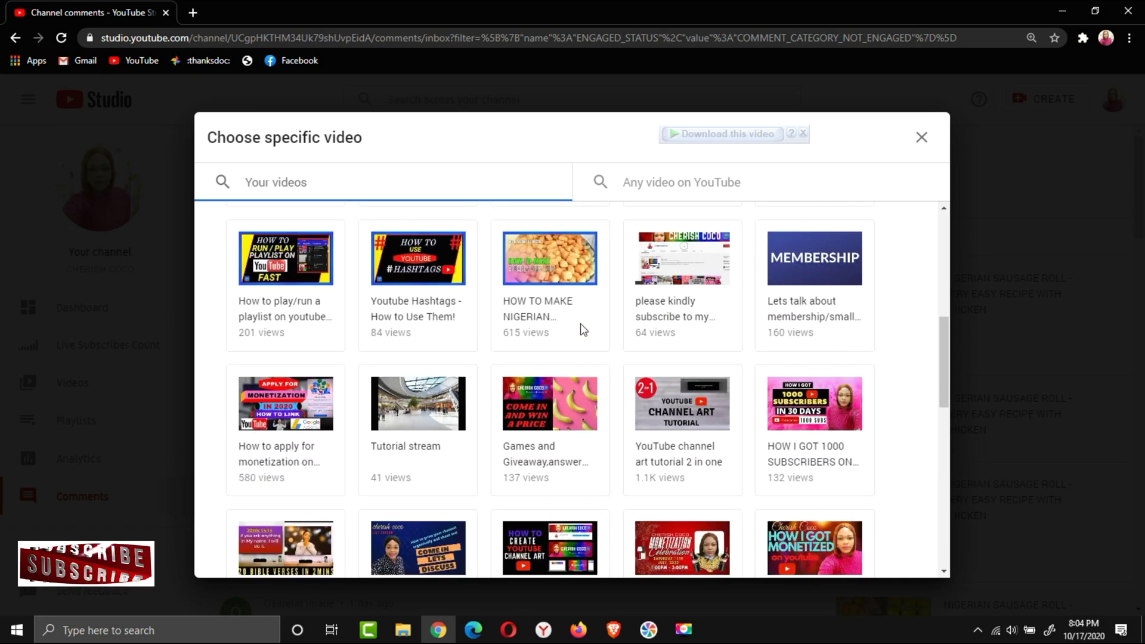
left_click(540, 270)
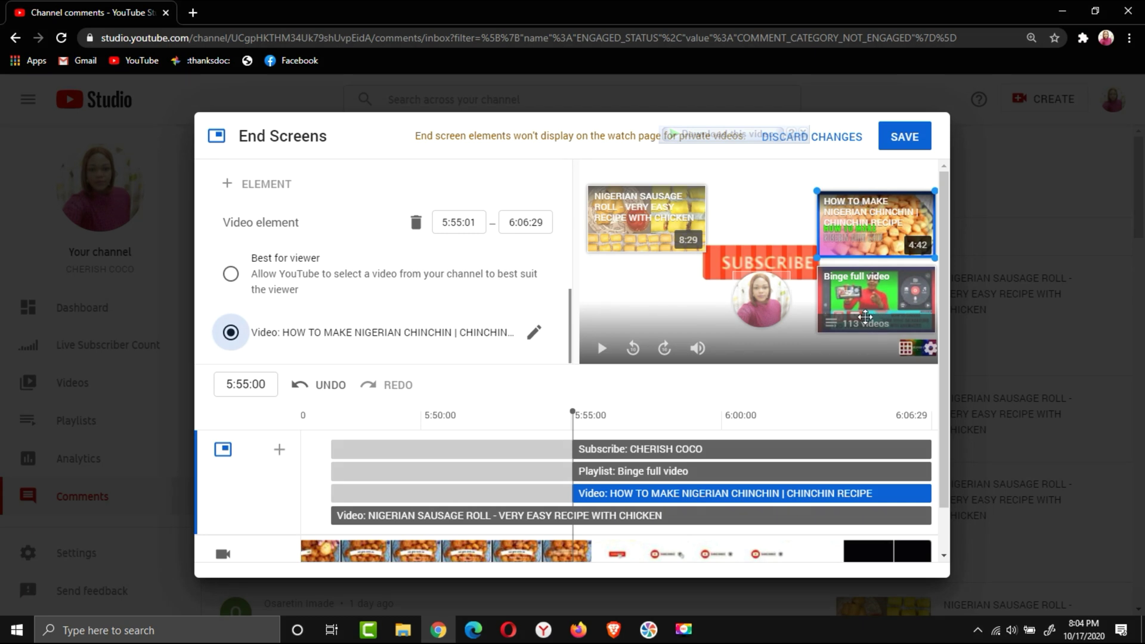
Select the Binge full video playlist and sausage roll video elements on the end screen.
left_click(873, 301)
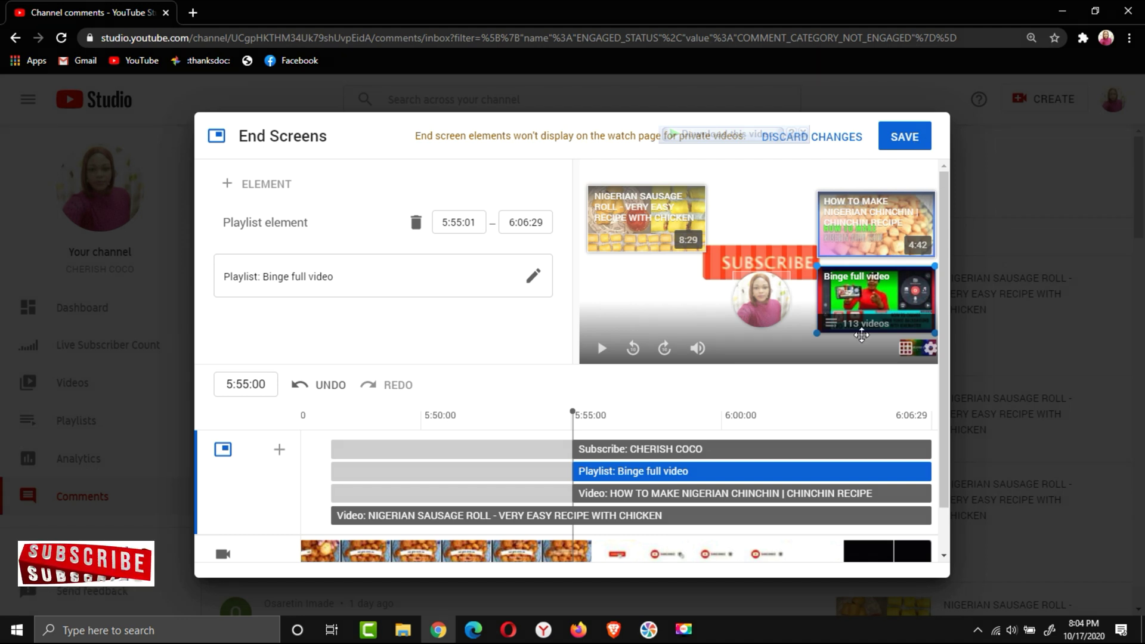
scroll(478, 406, "down", 1)
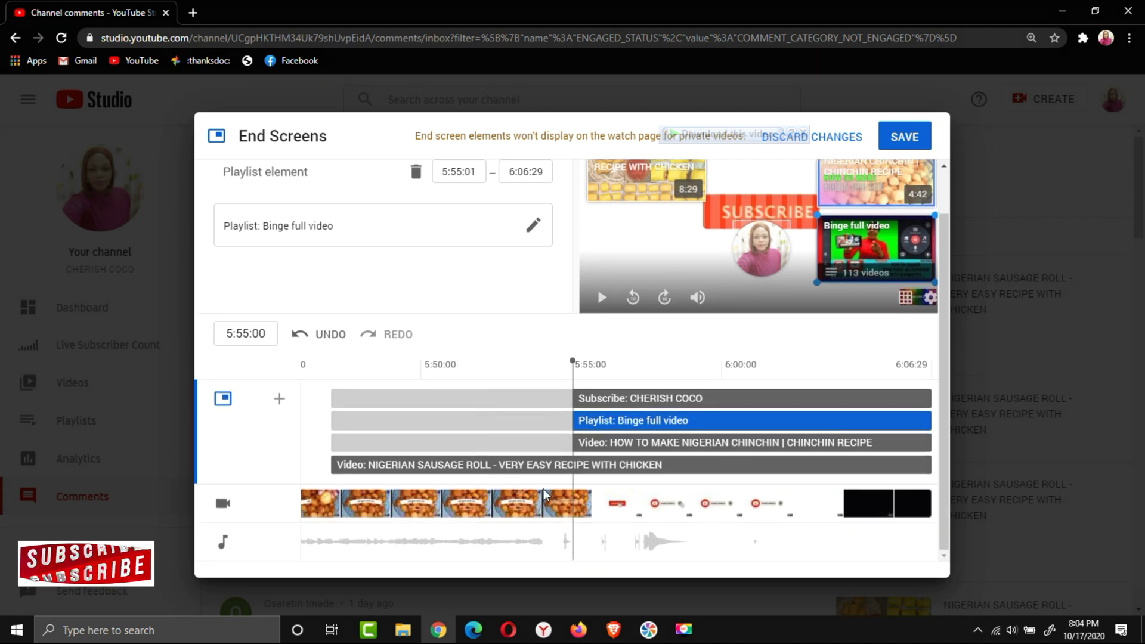
left_click(436, 465)
Save the end screen, then begin adding cards to the puff-puff video.
left_click(913, 142)
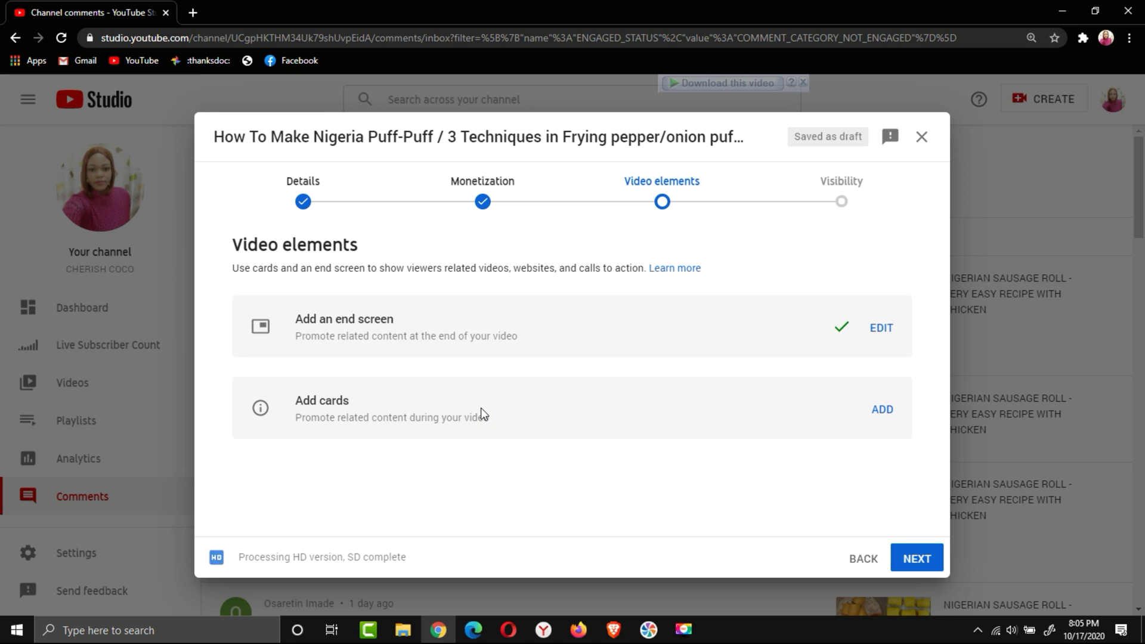
left_click(883, 413)
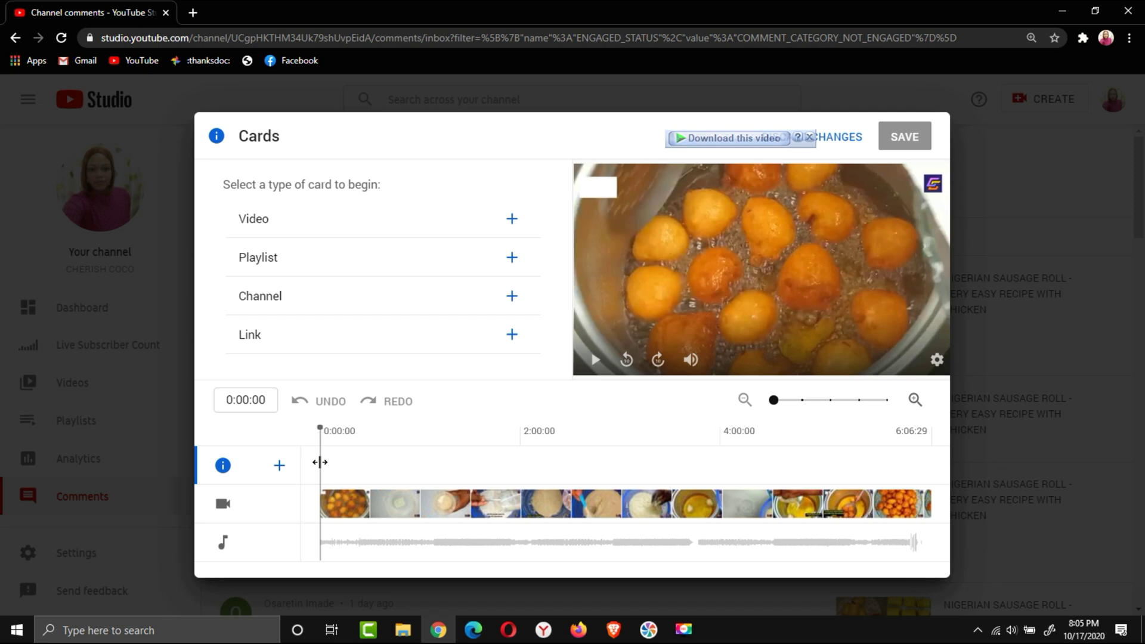
Add a Nigerian sausage roll recipe video card at 1:06:16, then move playback to about 2:28.
left_click(326, 461)
mouse_move(326, 461)
left_mouse_down()
mouse_move(450, 483)
mouse_move(461, 496)
mouse_move(431, 495)
left_mouse_up()
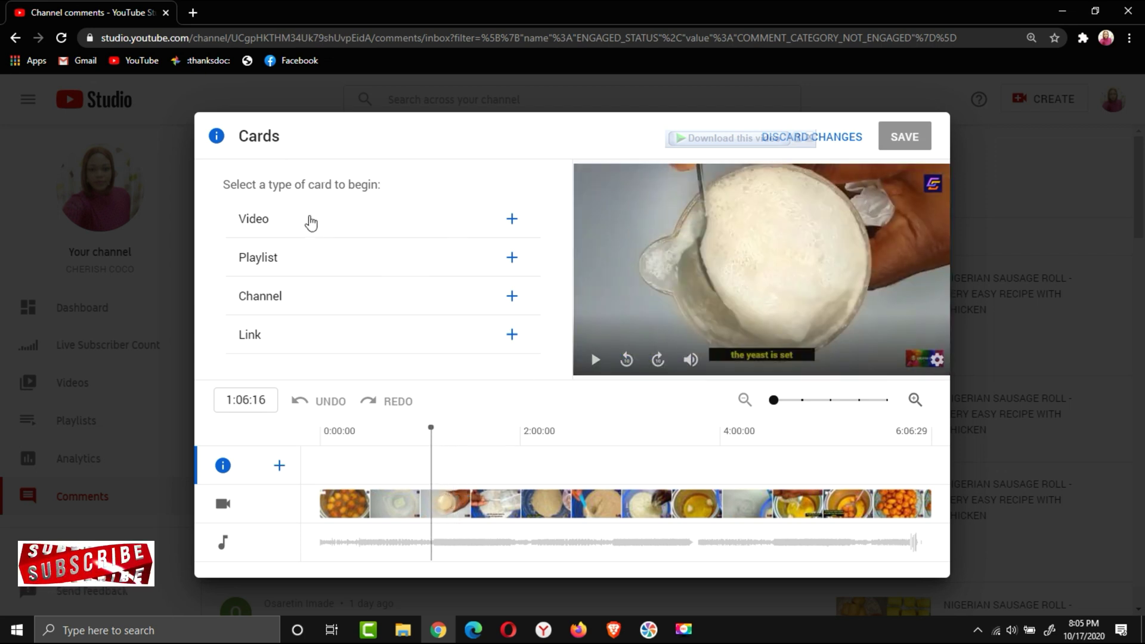
left_click(260, 230)
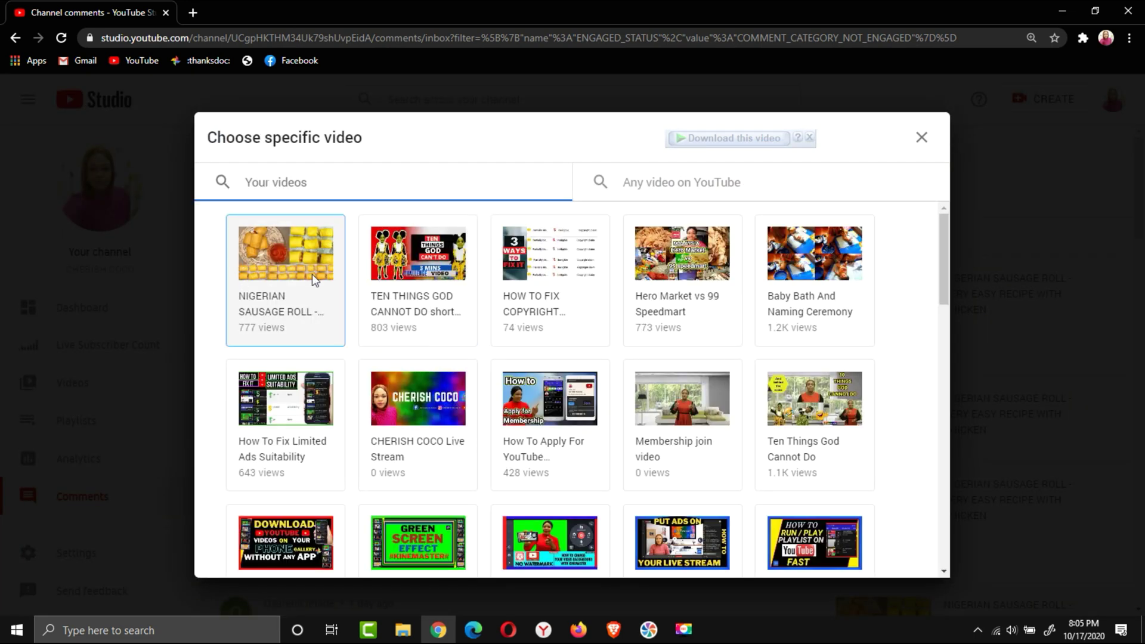
left_click(312, 274)
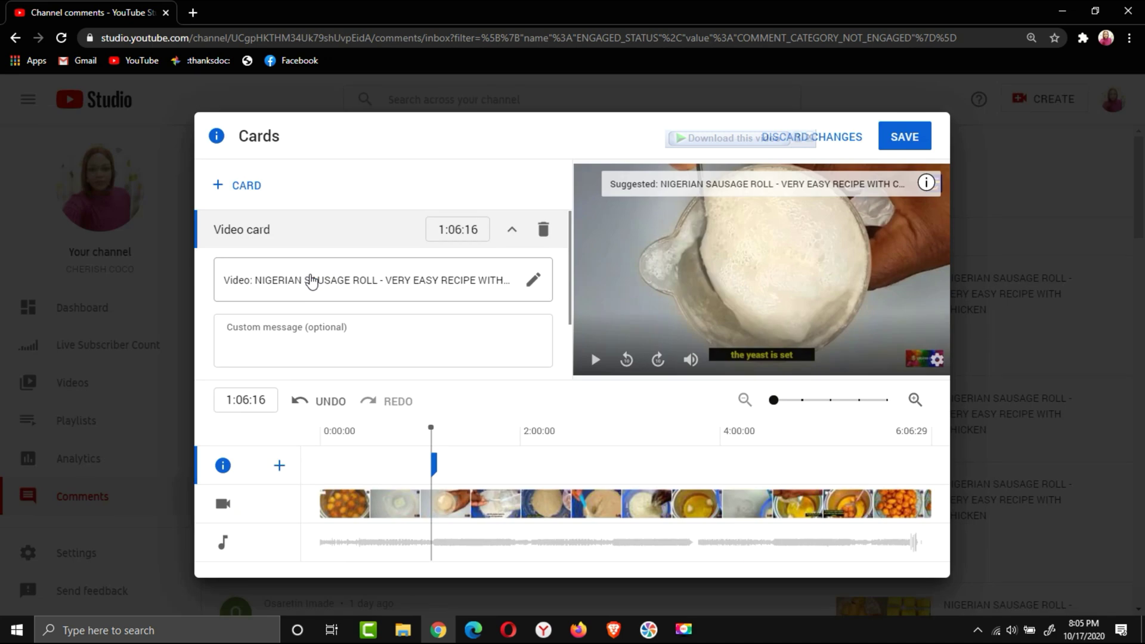
left_click(674, 186)
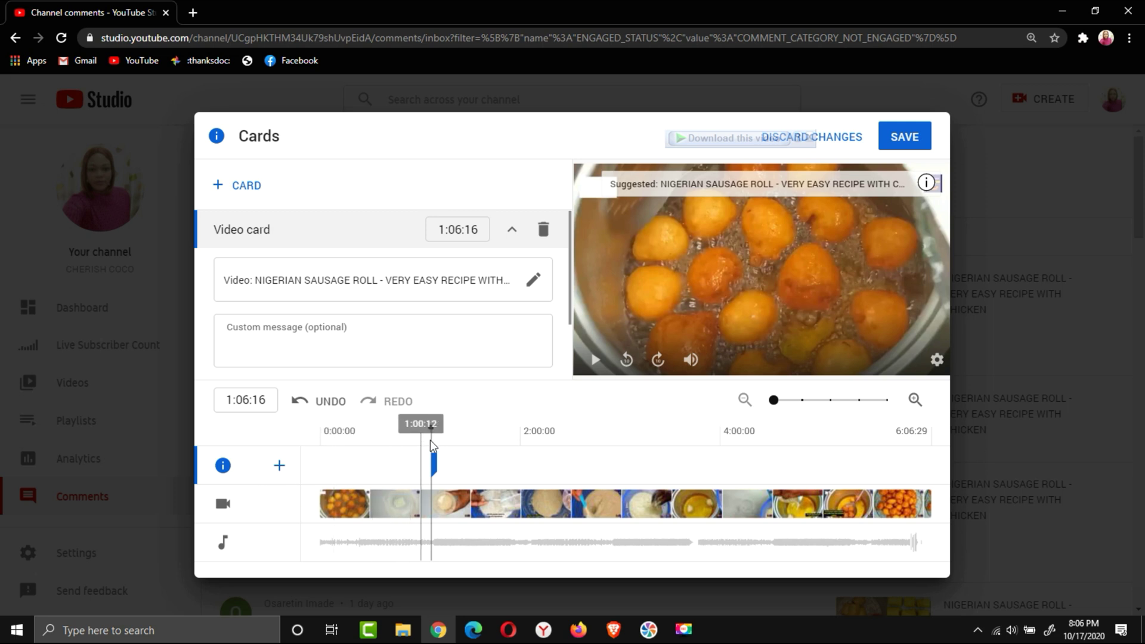
left_click_drag(432, 444, 567, 448)
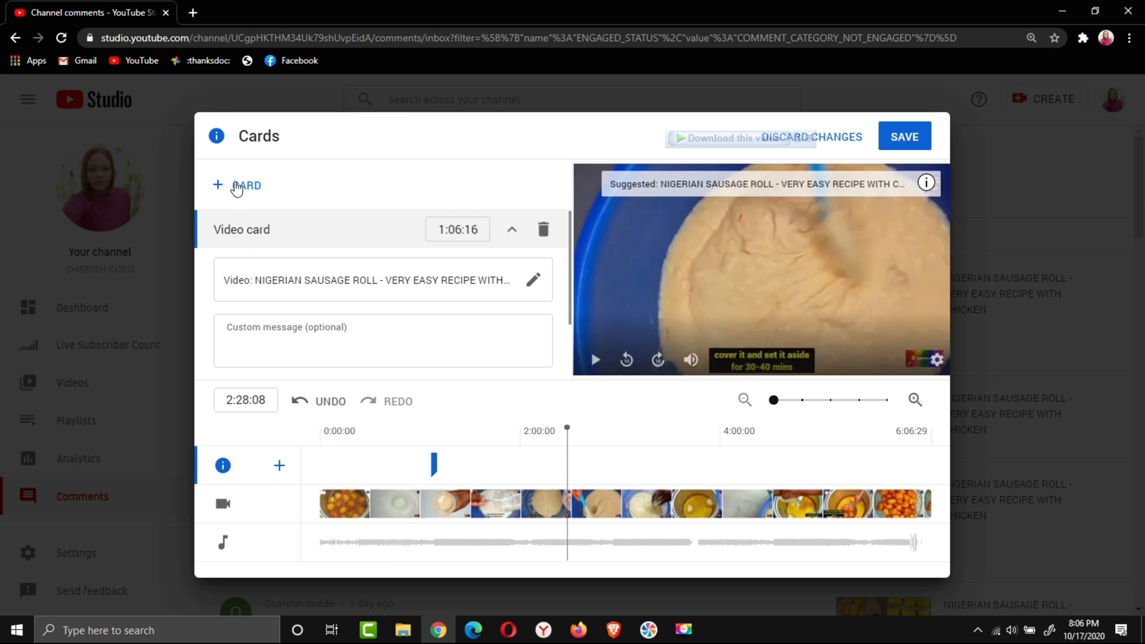
left_click(226, 192)
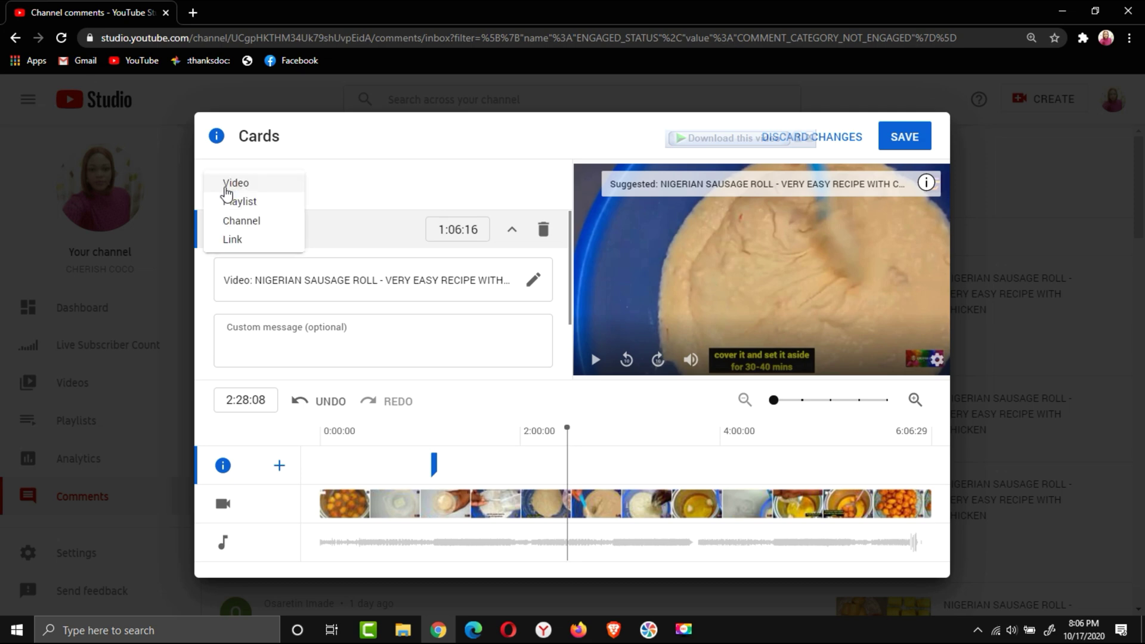
Add a chinchin video card at 2:28:08.
left_click(236, 184)
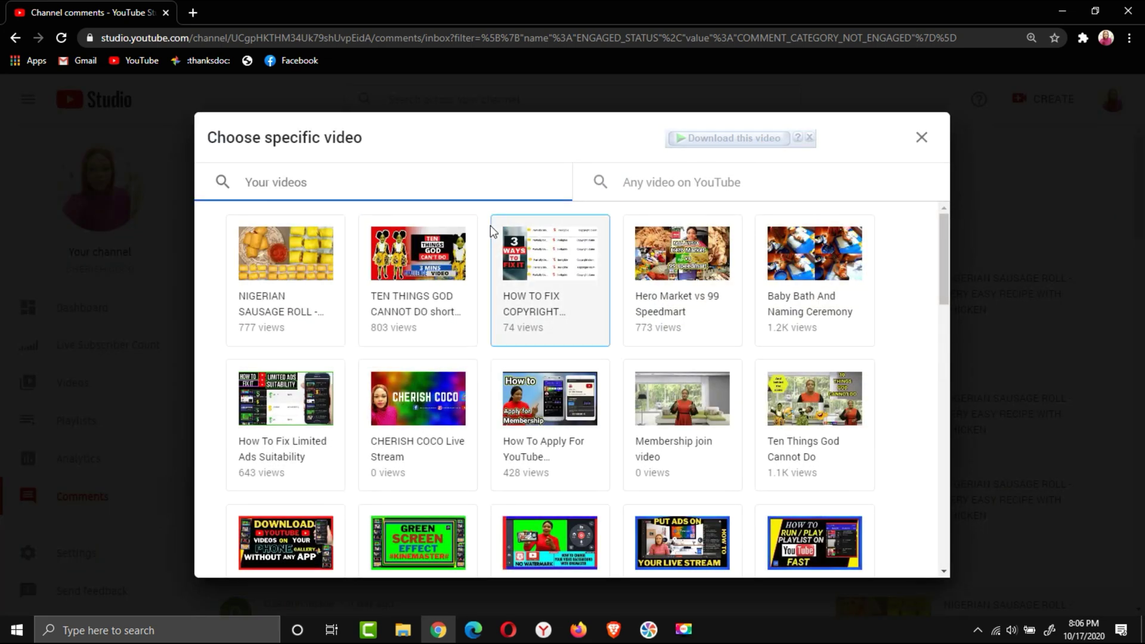
scroll(690, 441, "down", 1)
scroll(691, 442, "down", 3)
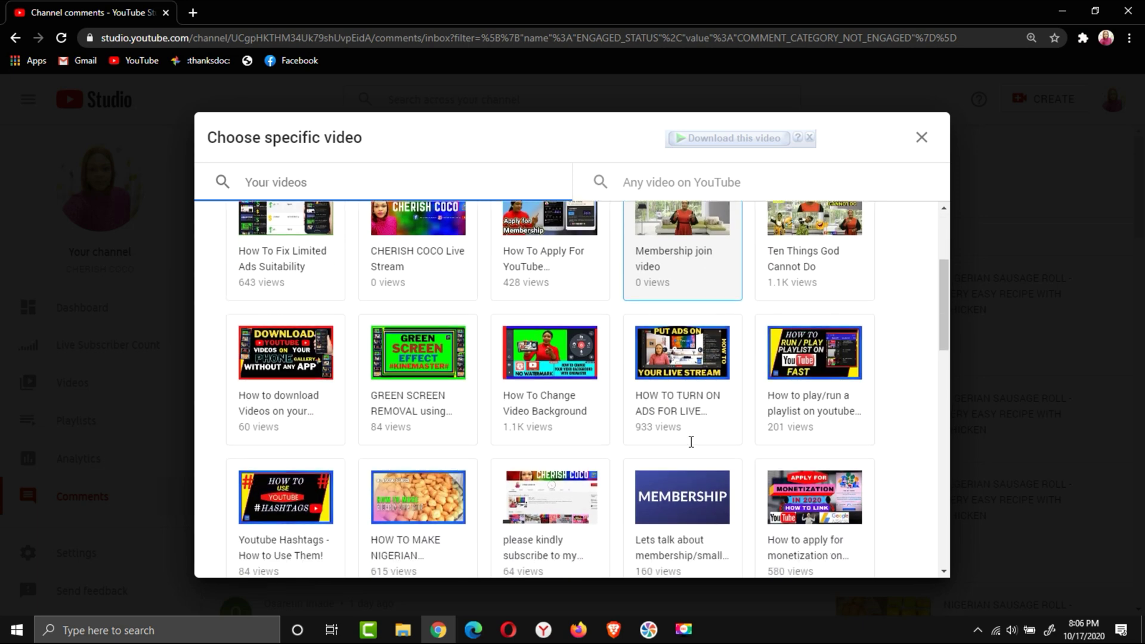
scroll(690, 441, "down", 2)
left_click(423, 332)
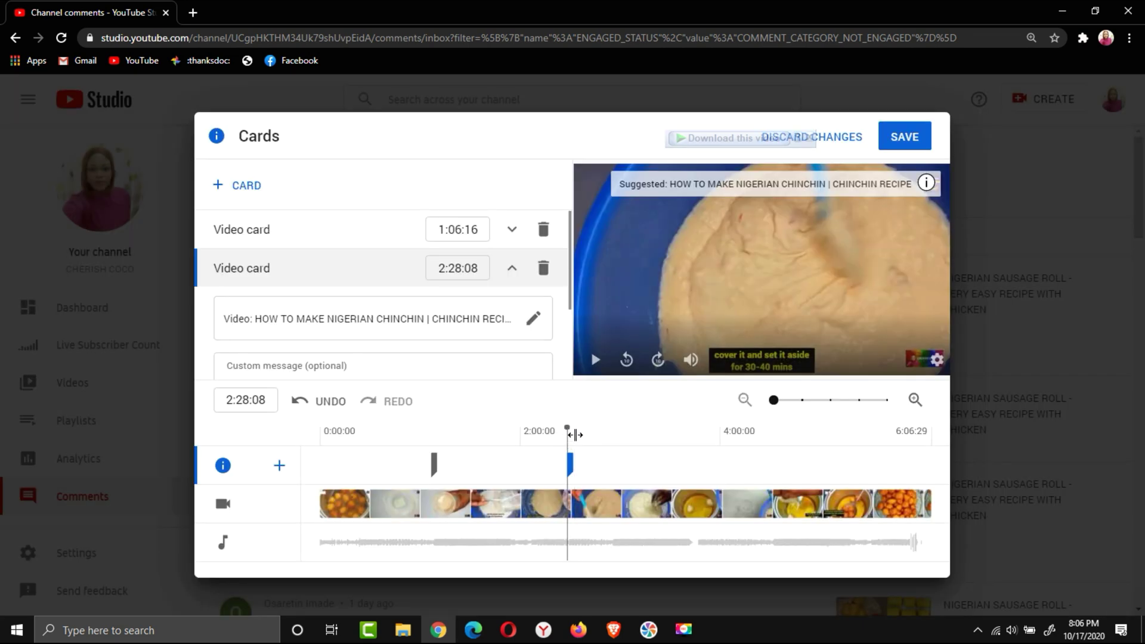
Add a TEN THINGS GOD CANNOT DO video card at 3:49:29 and save the cards.
left_click_drag(575, 435, 703, 434)
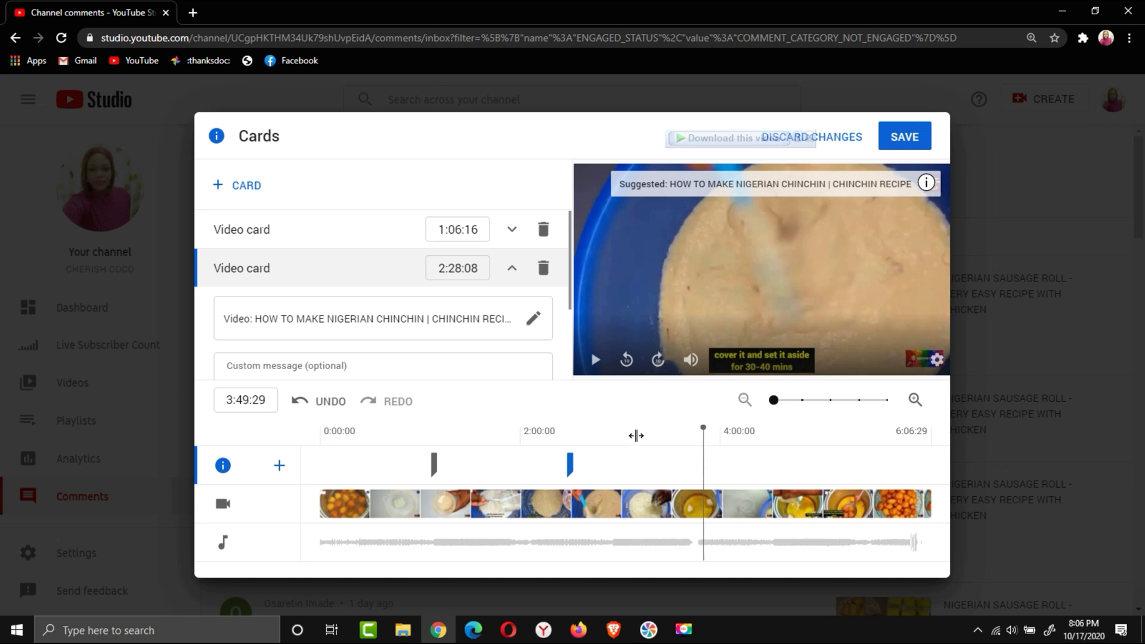
left_click(218, 187)
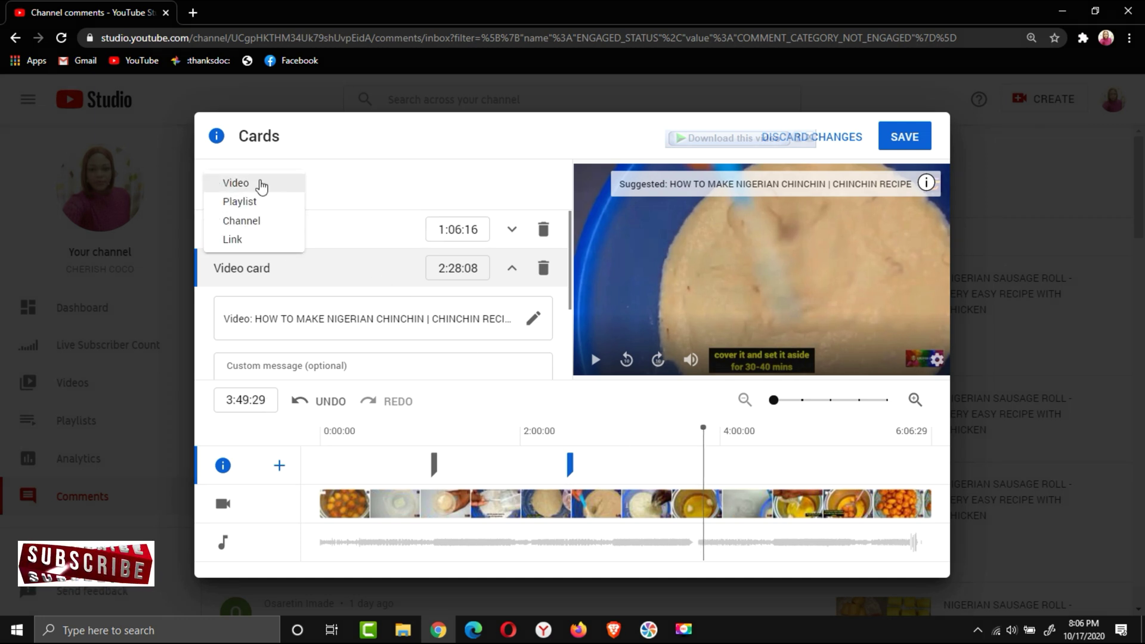
left_click(238, 182)
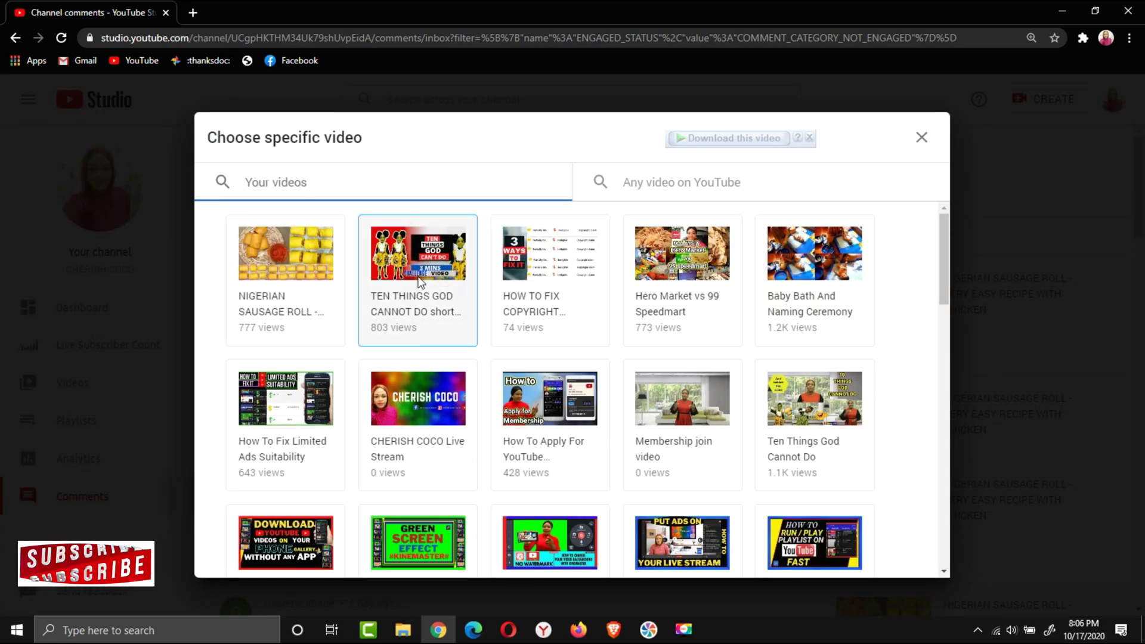
left_click(421, 282)
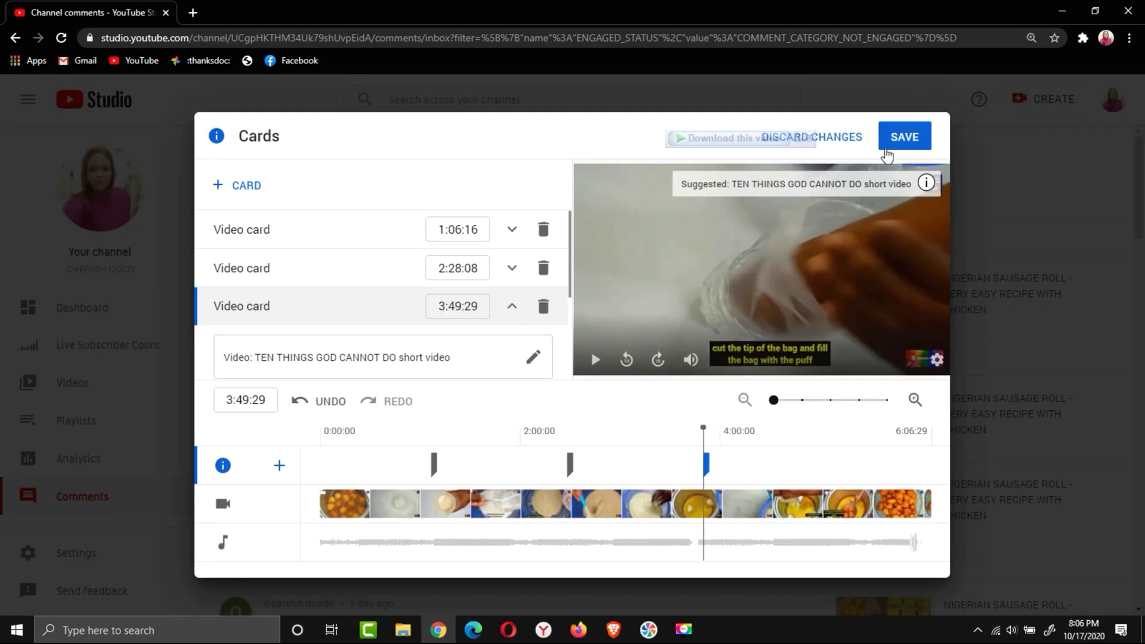
left_click(904, 141)
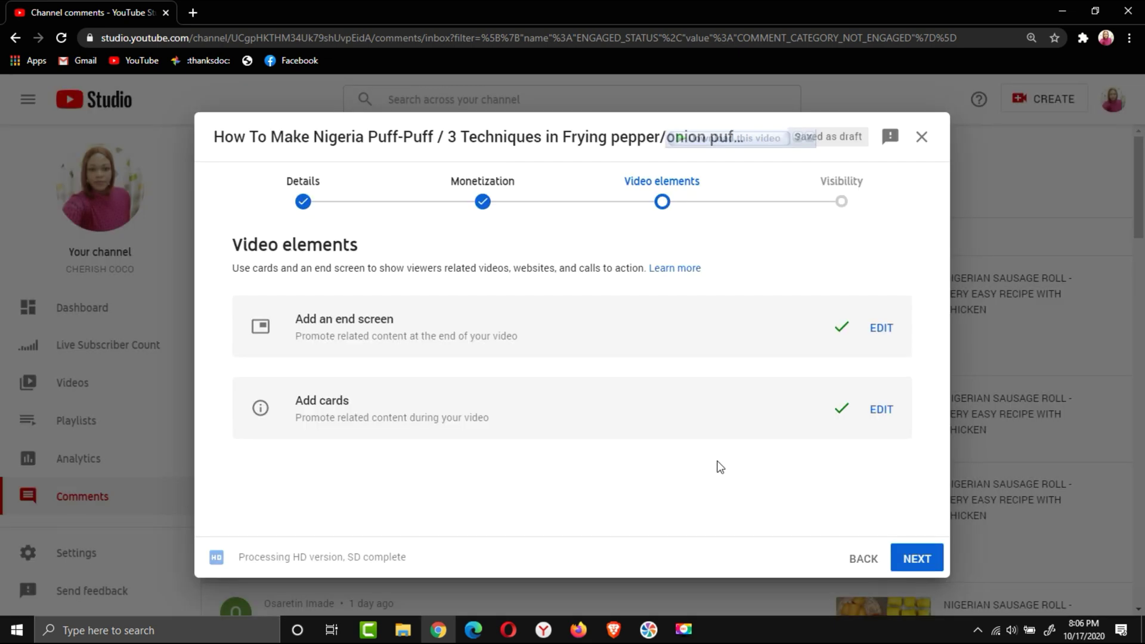
Set the puff-puff upload's visibility to Private and save it.
left_click(910, 564)
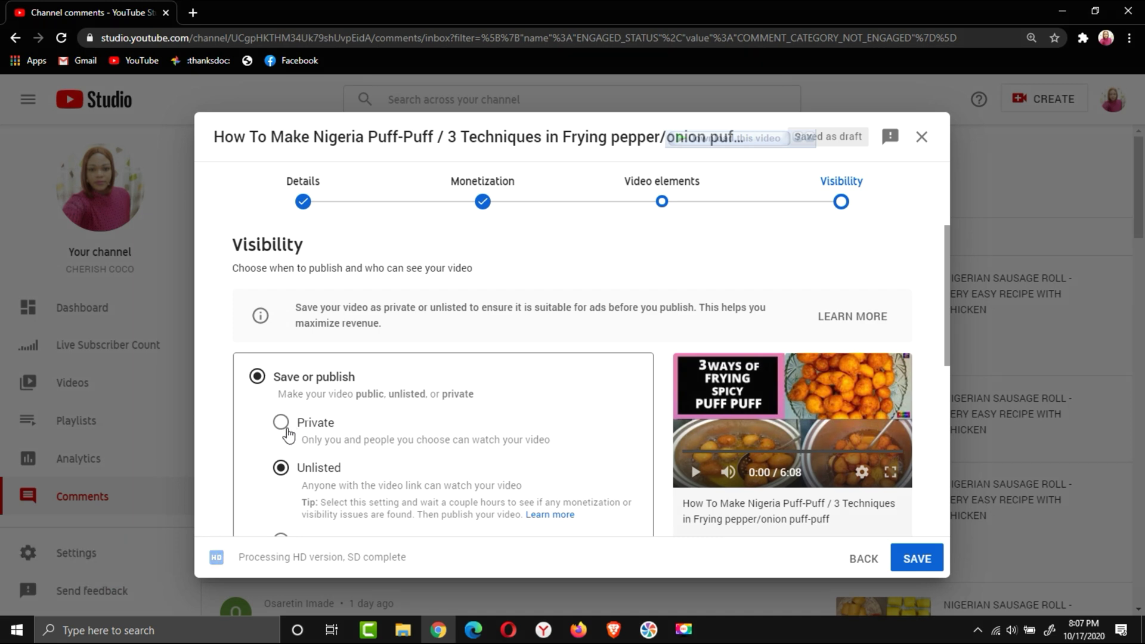
left_click(282, 422)
left_click(906, 552)
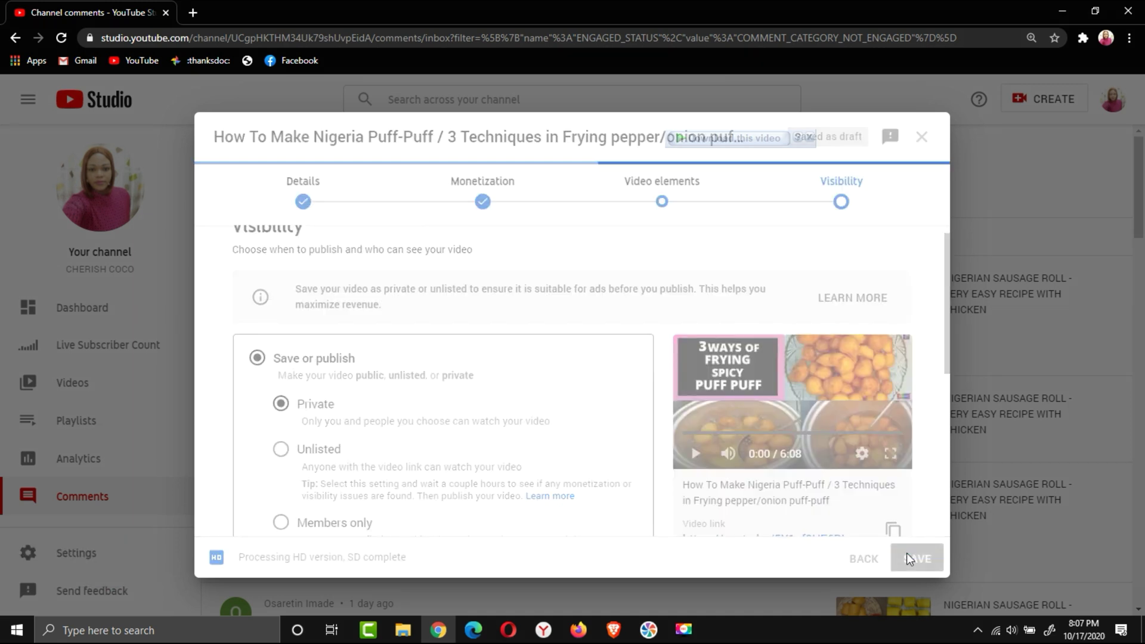